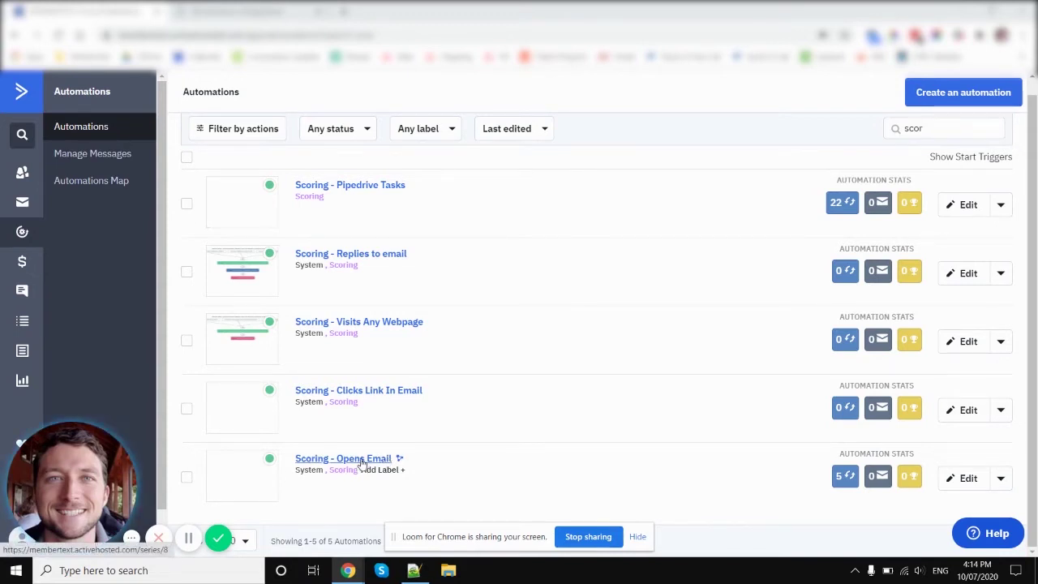
Step: Open the Scoring - Opens Email automation in a separate tab and review its "Contact reads any email" trigger options without changes
{"action": "right_click", "coordinate": [345, 464]}
{"action": "left_click", "coordinate": [373, 276]}
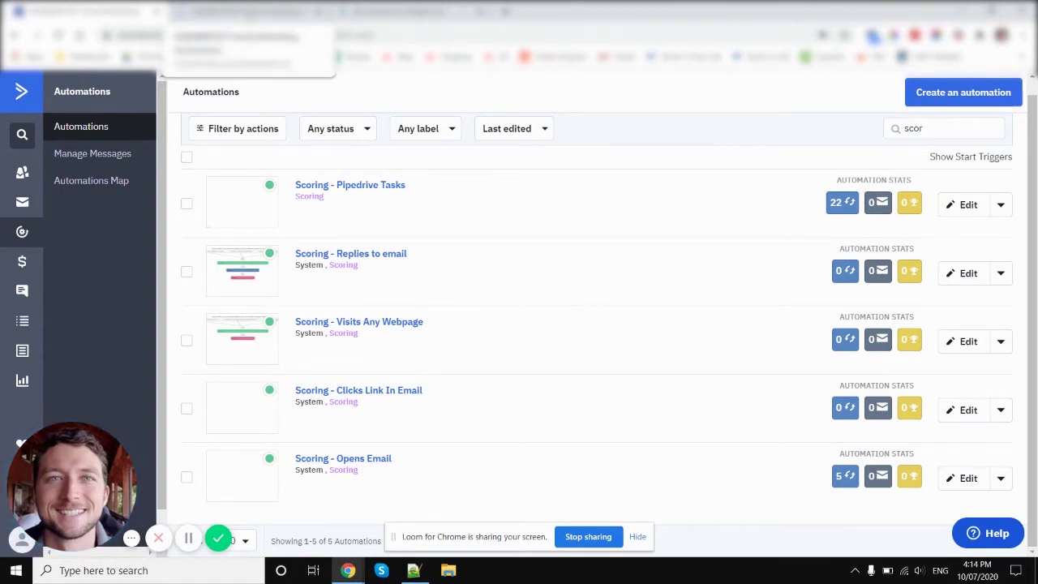
{"action": "left_click", "coordinate": [247, 13]}
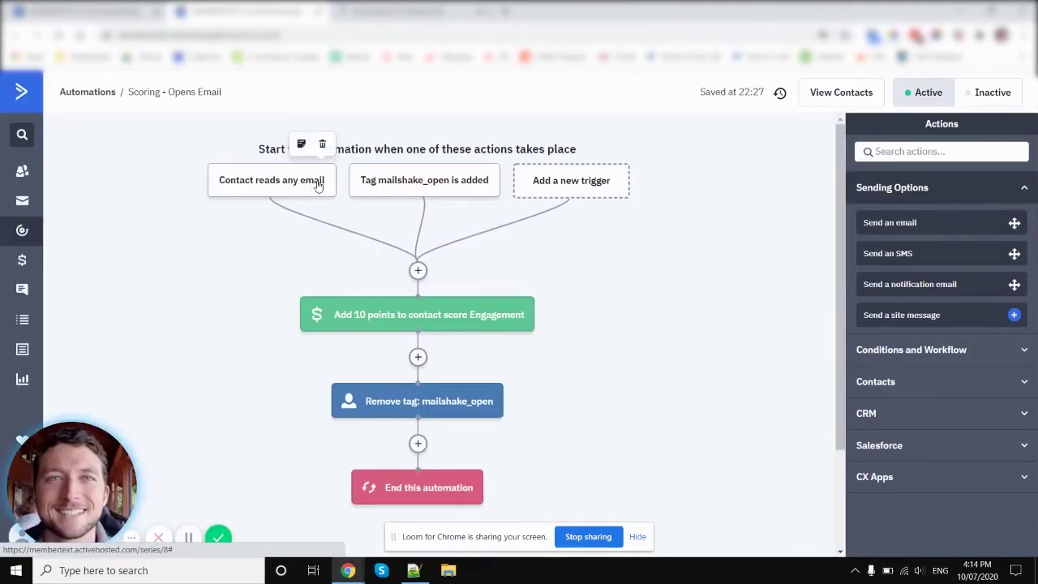
{"action": "left_click", "coordinate": [287, 185]}
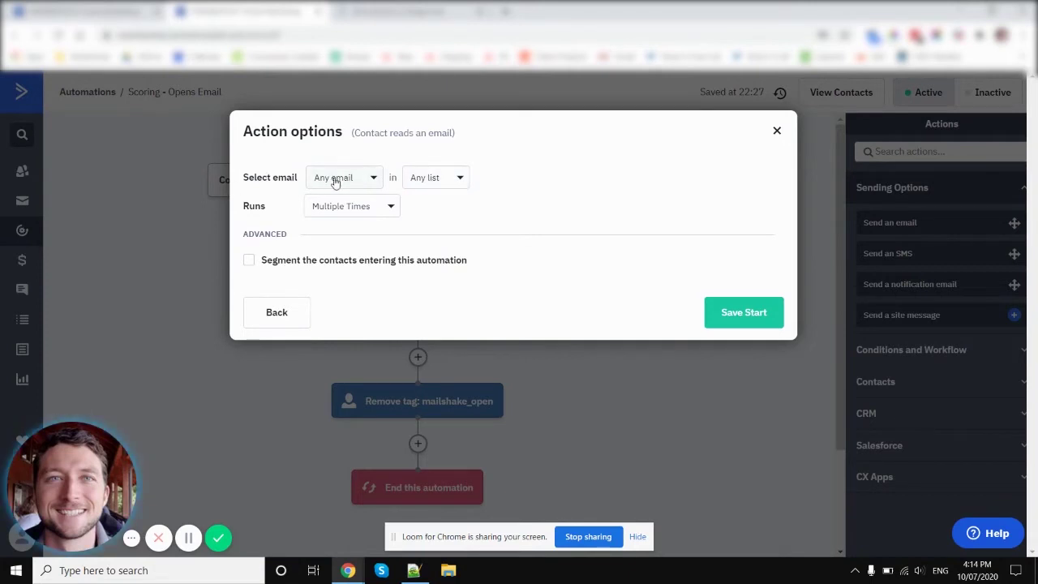
{"action": "left_click", "coordinate": [777, 132]}
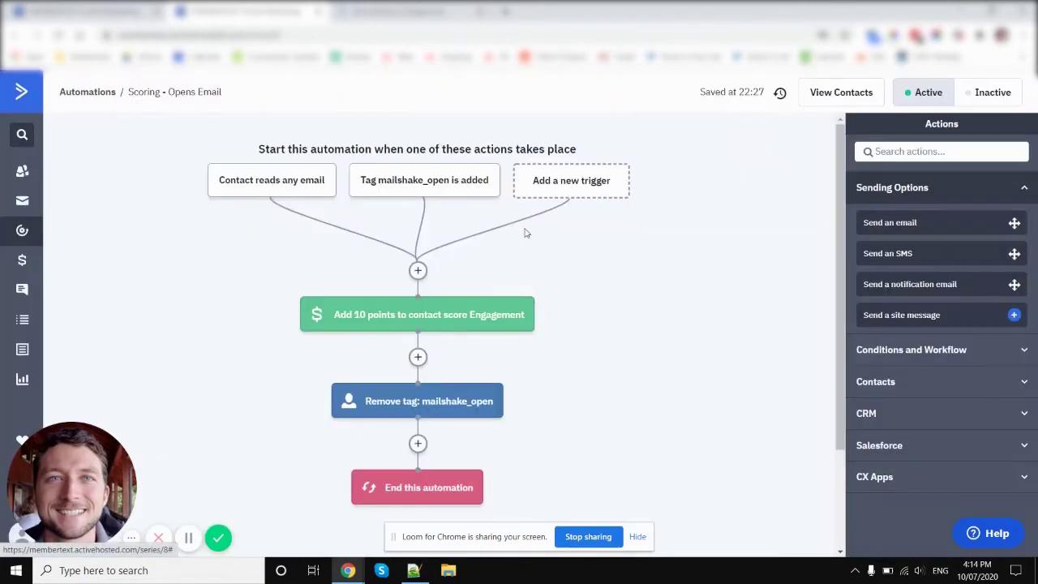
Step: Review the score, adjustment and expiry settings of the Engagement contact score action without changing them
{"action": "mouse_move", "coordinate": [332, 316]}
{"action": "left_click", "coordinate": [437, 324]}
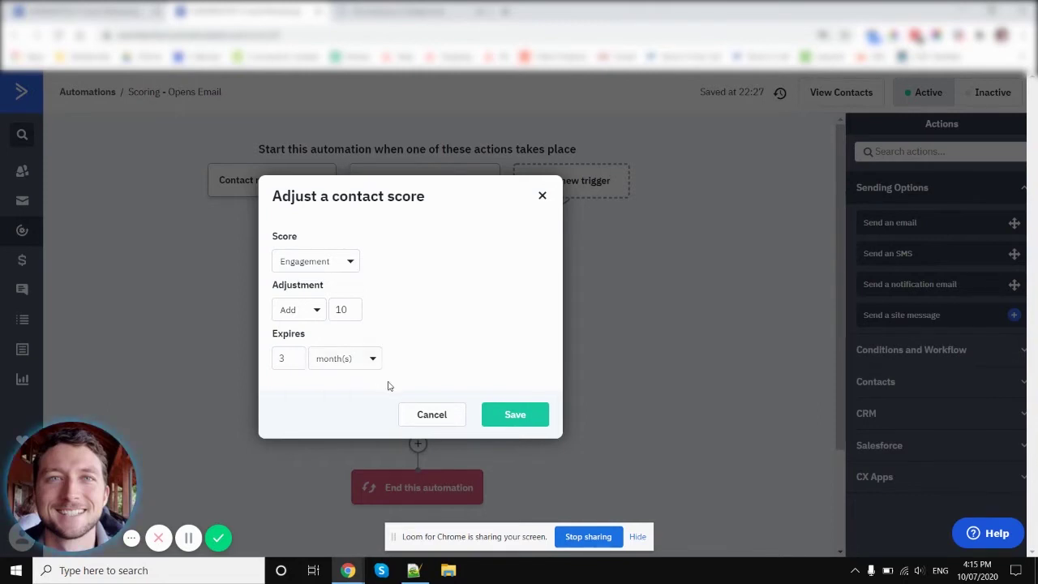
{"action": "left_click", "coordinate": [432, 415]}
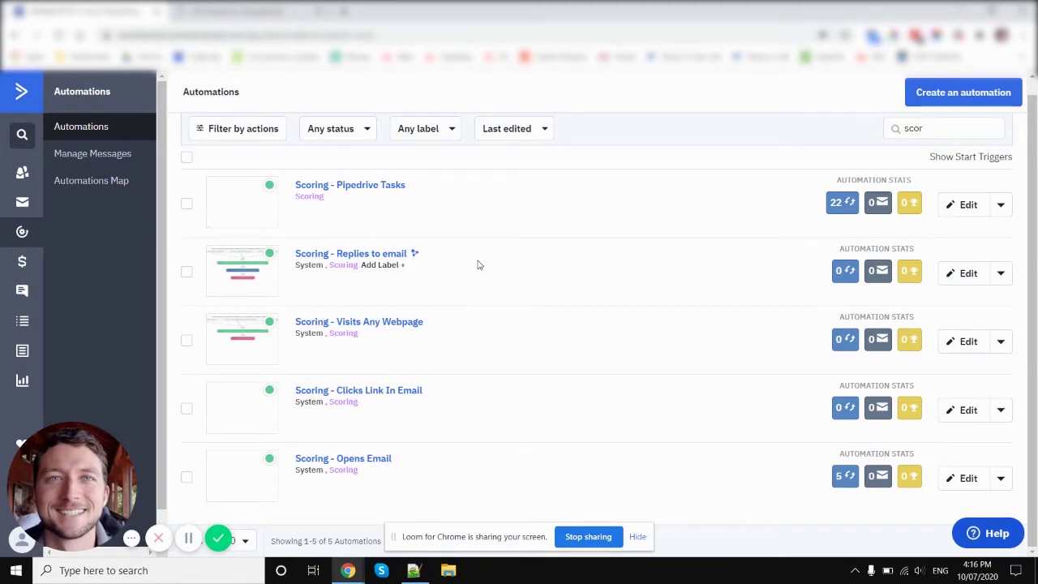
Step: Open the Scoring - Pipedrive Tasks automation and review its trigger, Pipedrive Deal ID condition and Yes/No branches
{"action": "left_click", "coordinate": [352, 192]}
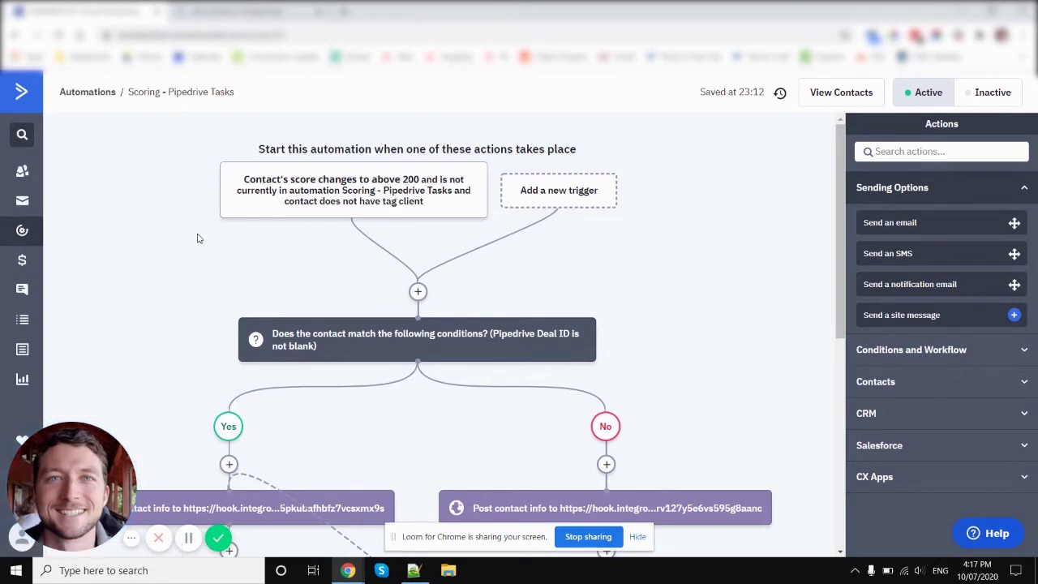
{"action": "scroll", "coordinate": [199, 242], "scroll_direction": "down", "scroll_amount": 1}
{"action": "scroll", "coordinate": [199, 242], "scroll_direction": "down", "scroll_amount": 2}
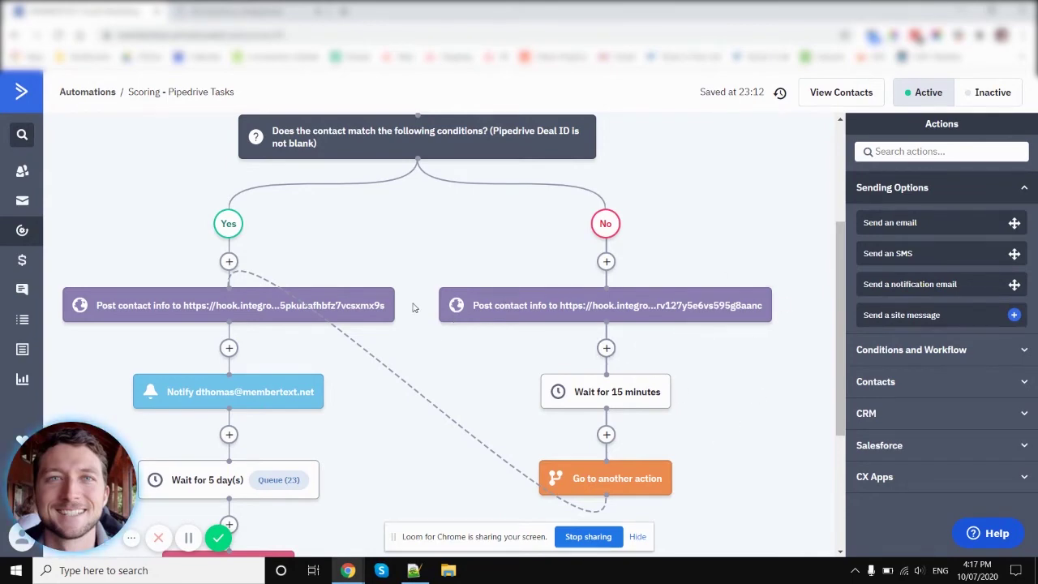
{"action": "scroll", "coordinate": [417, 303], "scroll_direction": "down", "scroll_amount": 2}
{"action": "scroll", "coordinate": [431, 278], "scroll_direction": "up", "scroll_amount": 1}
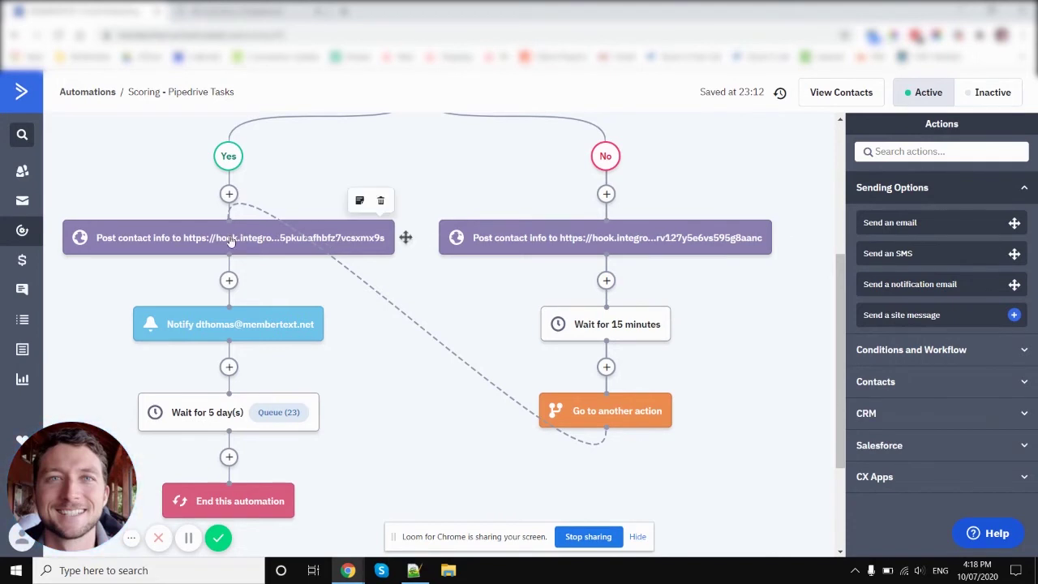
Step: Switch to the Integromat scenarios list and open the AC - Score Reached scenario in a new tab
{"action": "key", "text": "ctrl+Tab"}
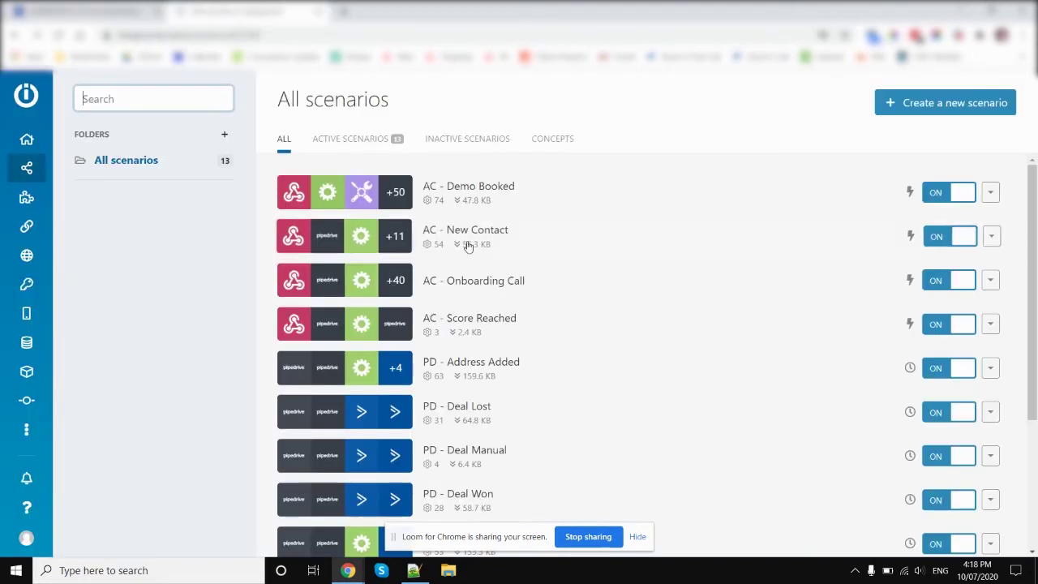
{"action": "right_click", "coordinate": [488, 323]}
{"action": "left_click", "coordinate": [521, 333]}
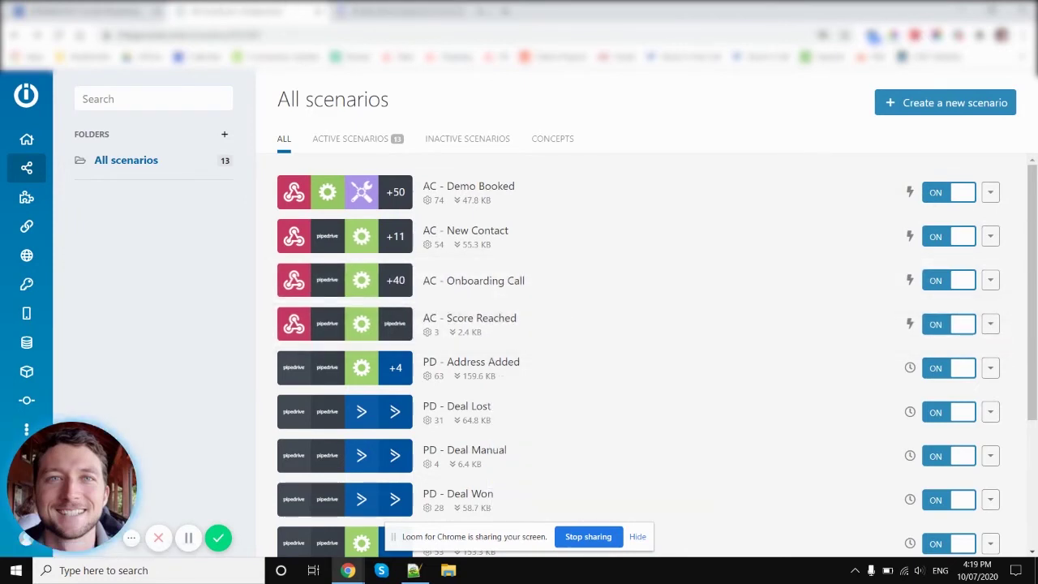
Step: Return to the ActiveCampaign Scoring - Pipedrive Tasks automation and examine its score trigger and the five-day wait in the Yes branch
{"action": "key", "text": "ctrl+shift+Tab"}
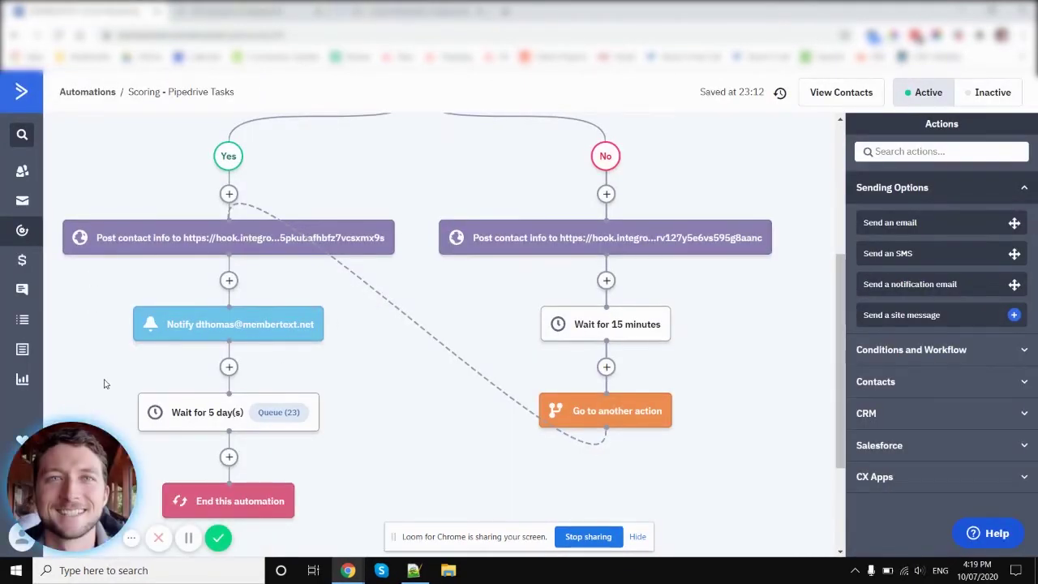
{"action": "mouse_move", "coordinate": [256, 430]}
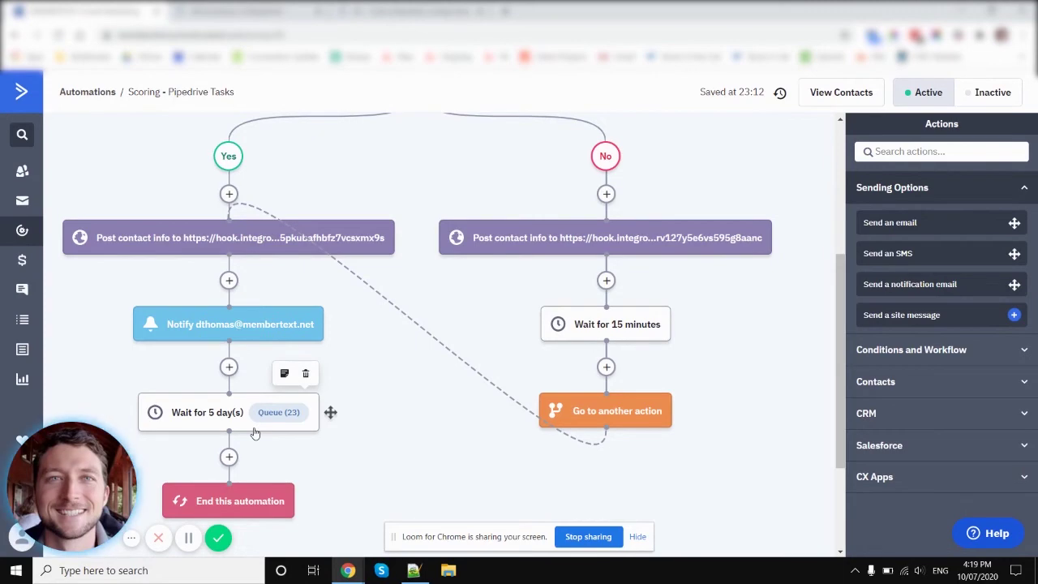
{"action": "scroll", "coordinate": [387, 421], "scroll_direction": "up", "scroll_amount": 3}
{"action": "mouse_move", "coordinate": [292, 202]}
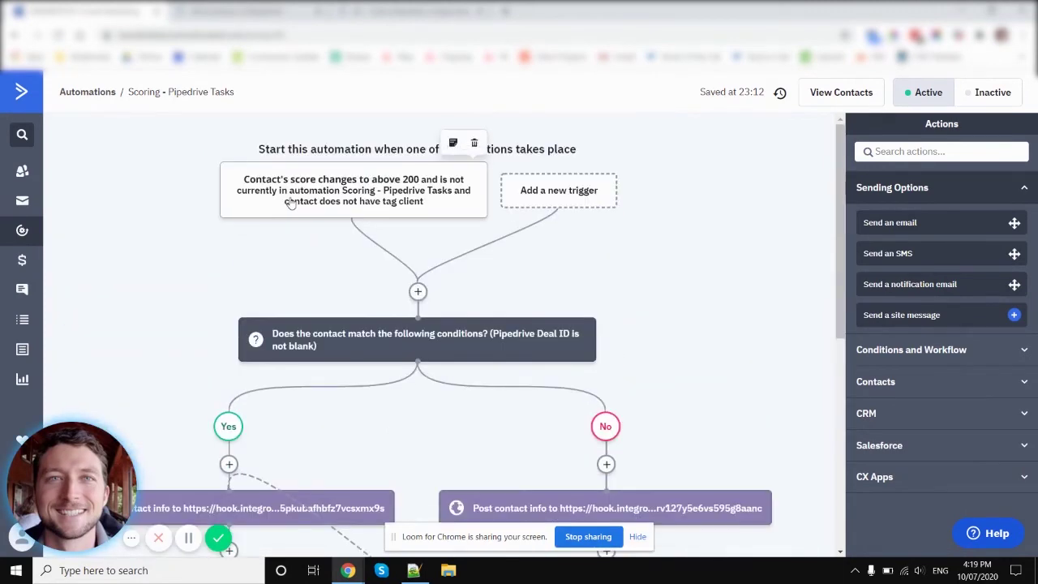
{"action": "scroll", "coordinate": [298, 215], "scroll_direction": "down", "scroll_amount": 5}
{"action": "mouse_move", "coordinate": [209, 294]}
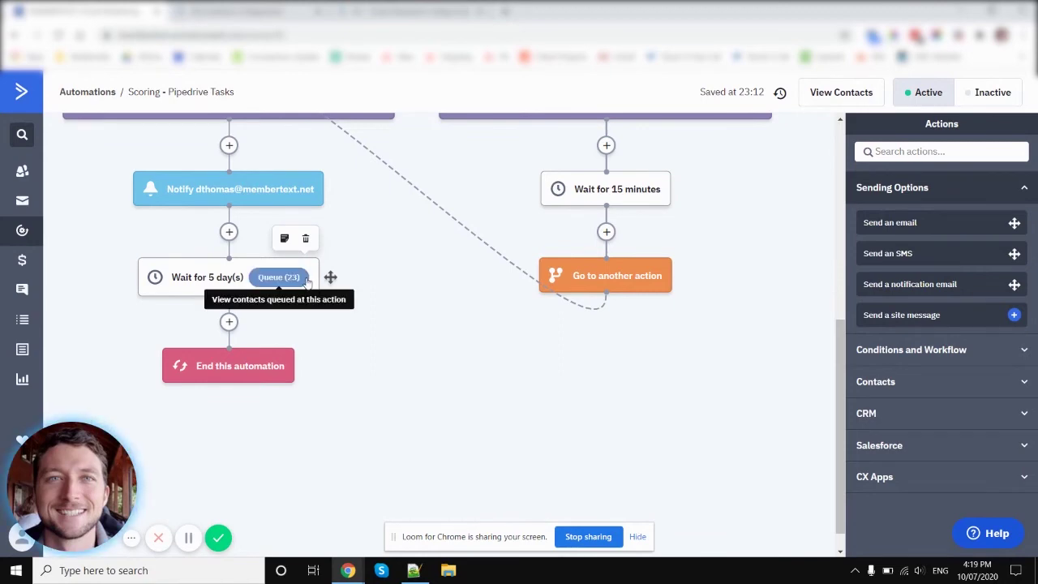
{"action": "scroll", "coordinate": [351, 280], "scroll_direction": "up", "scroll_amount": 5}
{"action": "mouse_move", "coordinate": [337, 191]}
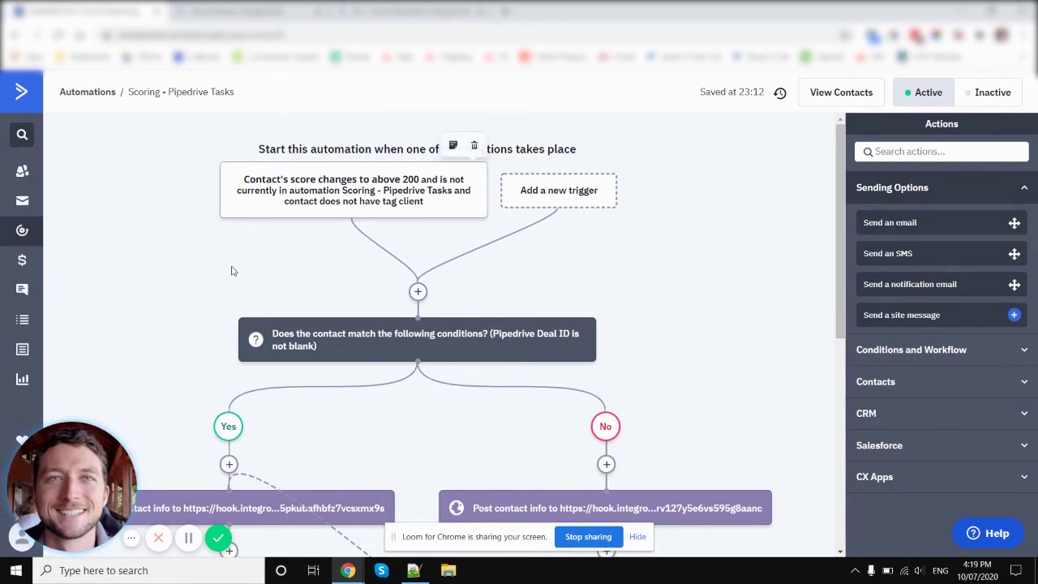
{"action": "scroll", "coordinate": [231, 292], "scroll_direction": "down", "scroll_amount": 4}
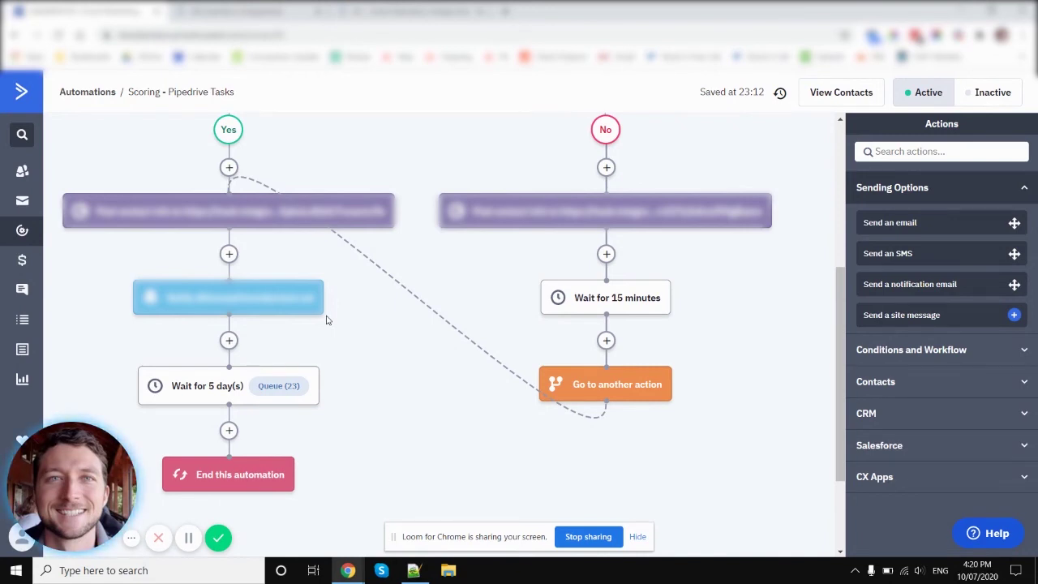
{"action": "mouse_move", "coordinate": [212, 391]}
Step: Switch to the AC - Score Reached scenario in Integromat and open its diagram in the scenario editor
{"action": "left_click", "coordinate": [390, 11]}
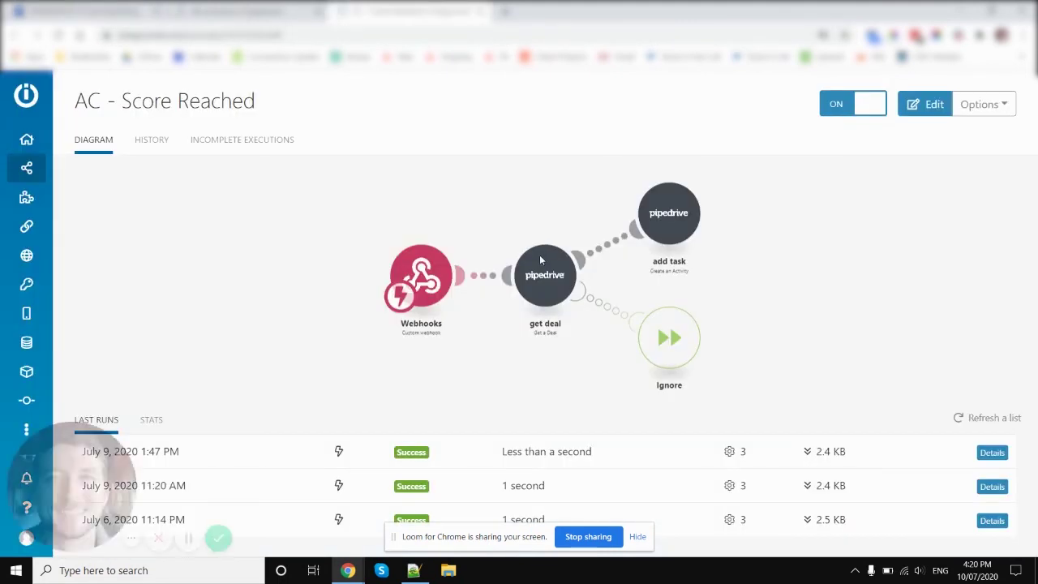
{"action": "left_click", "coordinate": [543, 214]}
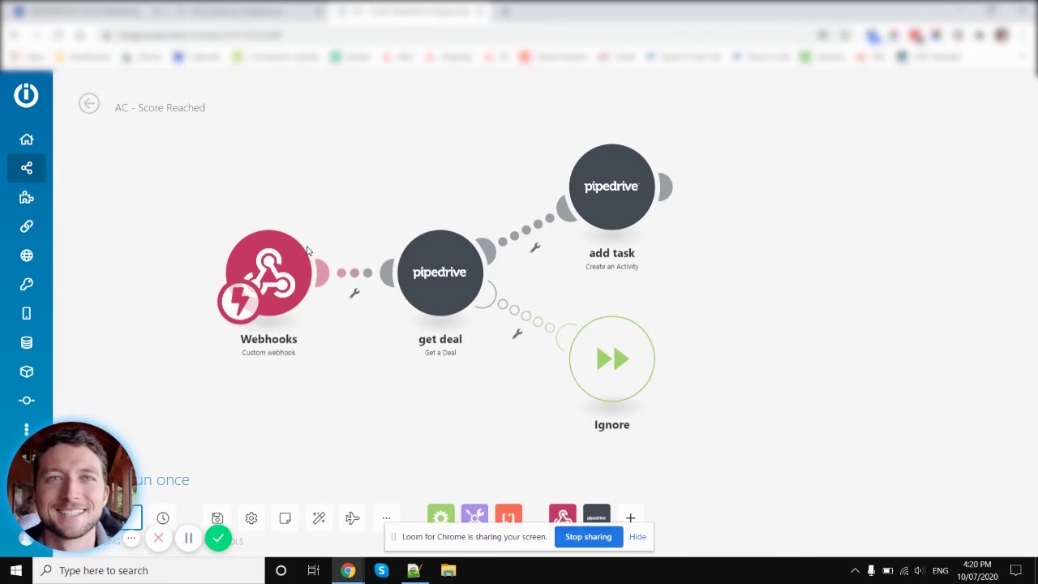
{"action": "left_click_drag", "start_coordinate": [456, 192], "coordinate": [365, 205]}
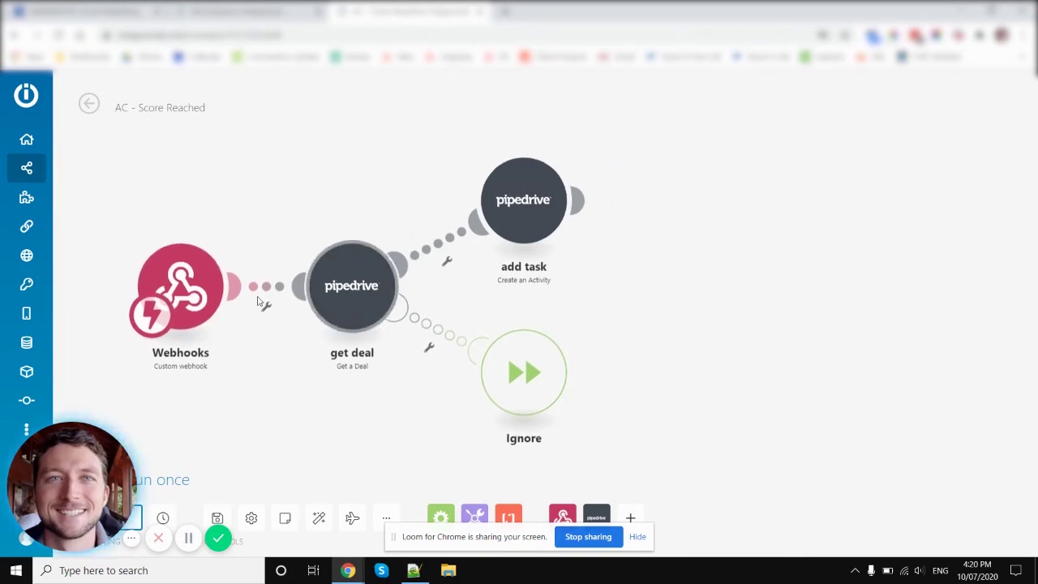
{"action": "left_click", "coordinate": [82, 11]}
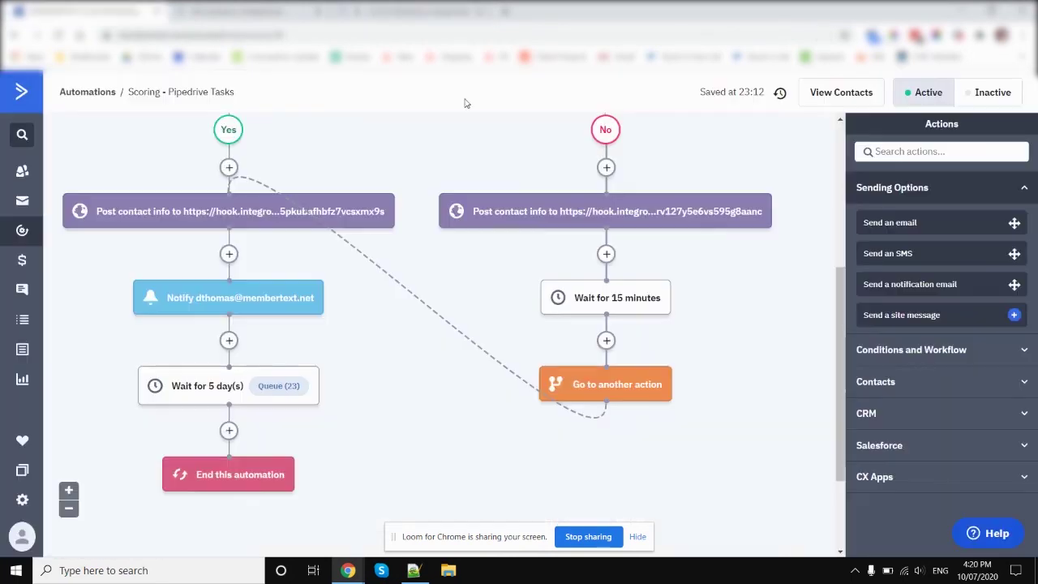
{"action": "left_click", "coordinate": [245, 10]}
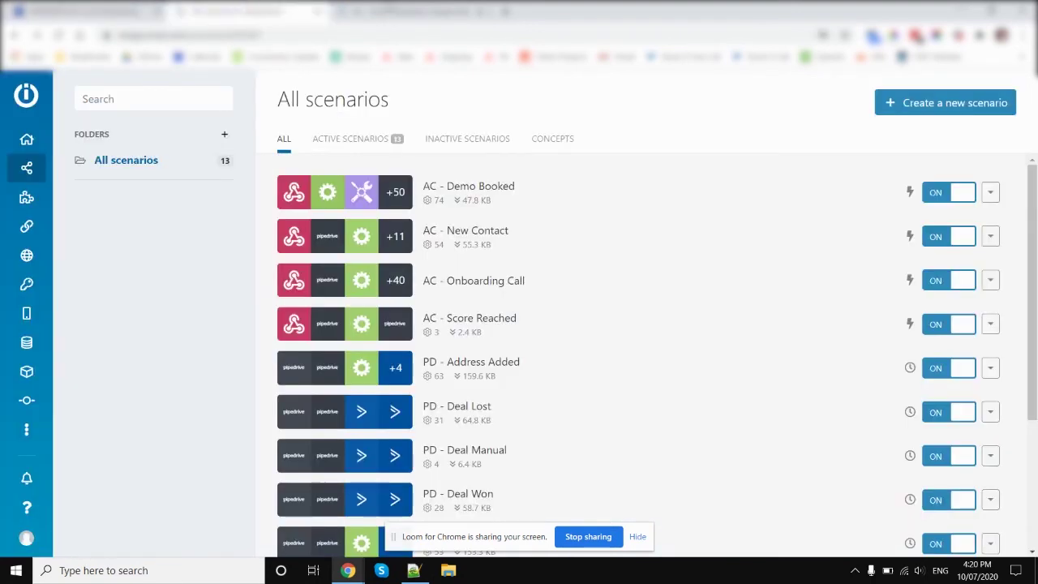
{"action": "left_click", "coordinate": [389, 9]}
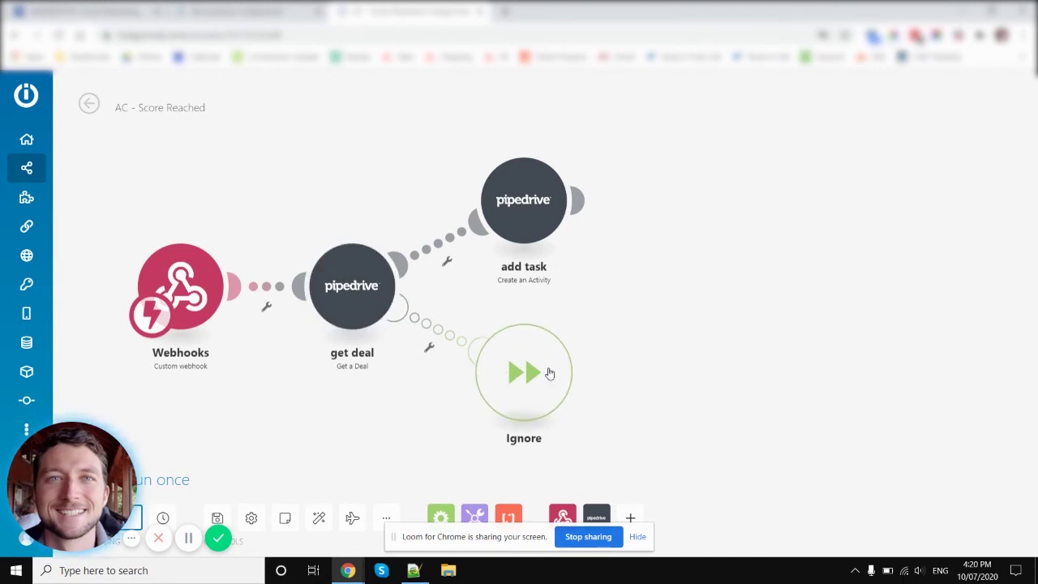
{"action": "mouse_move", "coordinate": [29, 282]}
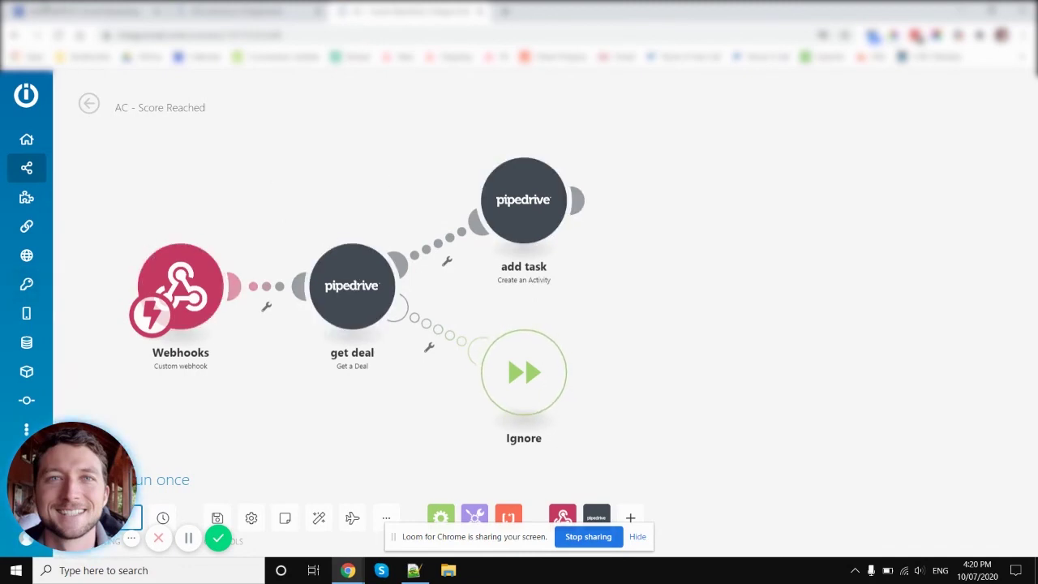
{"action": "left_click", "coordinate": [86, 12]}
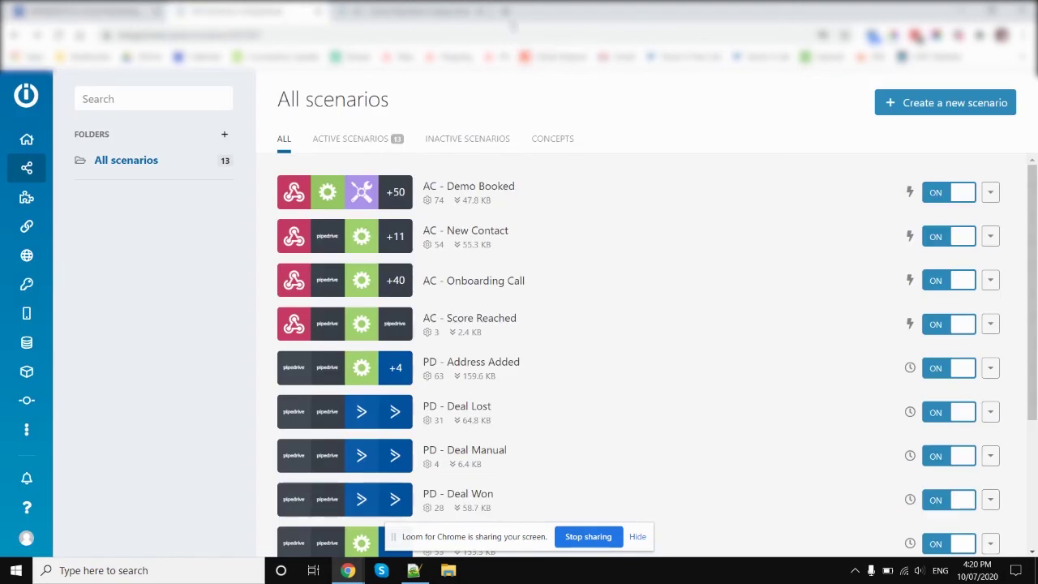
Step: Open the add task module in the AC - Score Reached scenario and examine its subject, type and due date settings
{"action": "left_click", "coordinate": [452, 284]}
{"action": "left_click", "coordinate": [523, 227]}
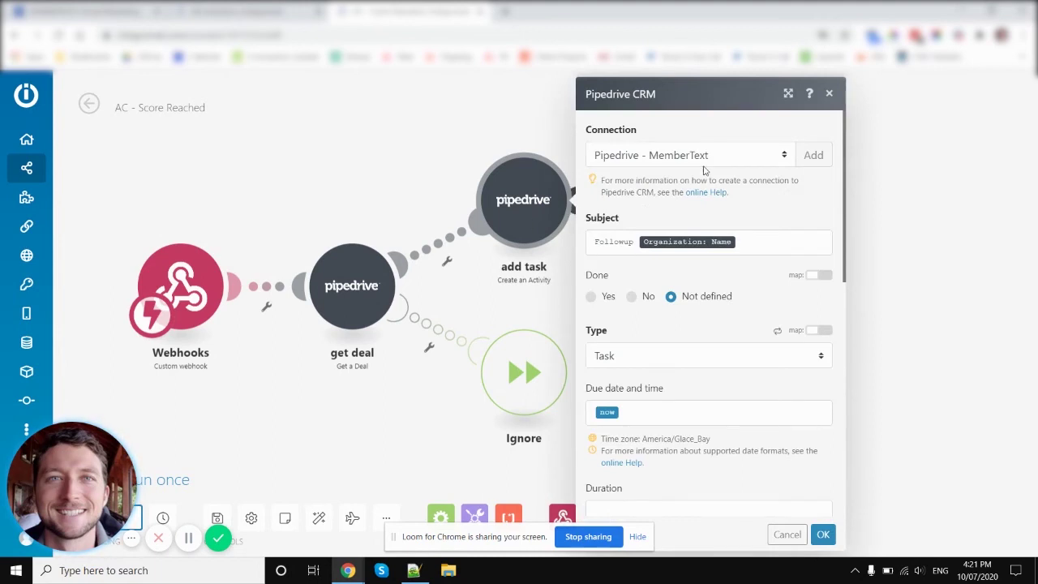
{"action": "left_click", "coordinate": [771, 248]}
{"action": "left_click", "coordinate": [668, 279]}
{"action": "scroll", "coordinate": [668, 279], "scroll_direction": "down", "scroll_amount": 2}
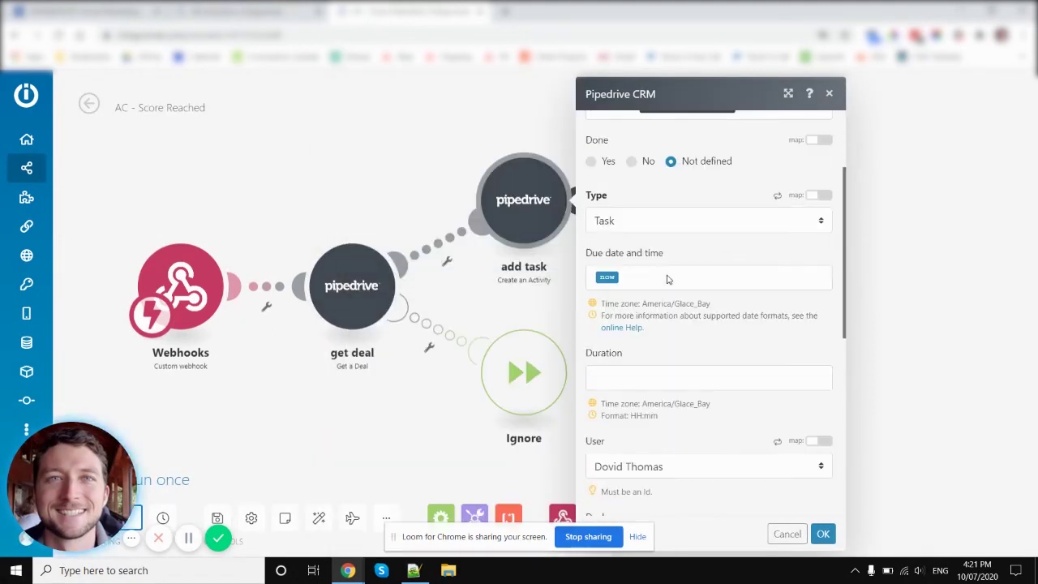
{"action": "left_click", "coordinate": [663, 280]}
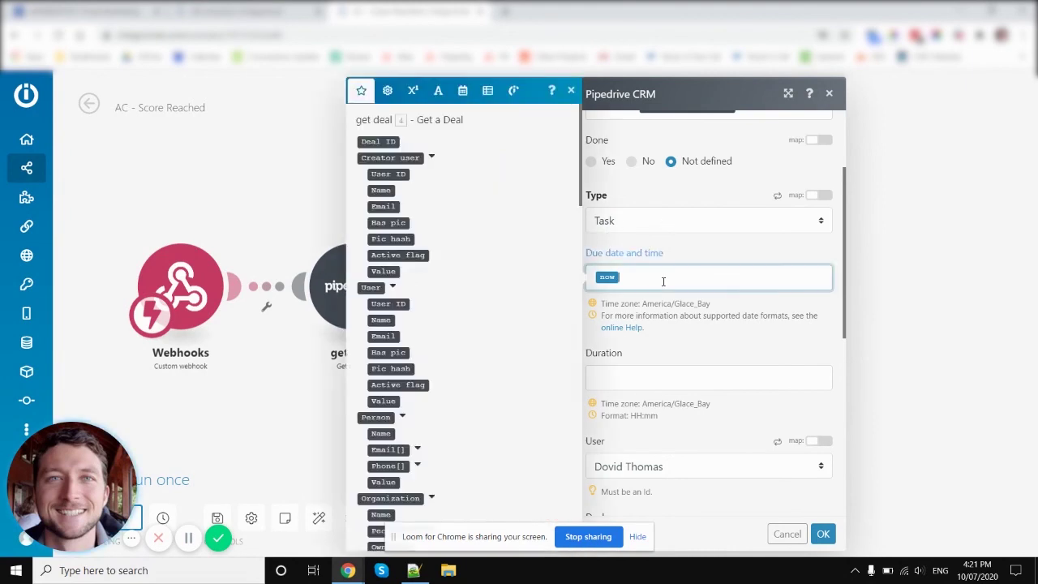
{"action": "left_click", "coordinate": [463, 90]}
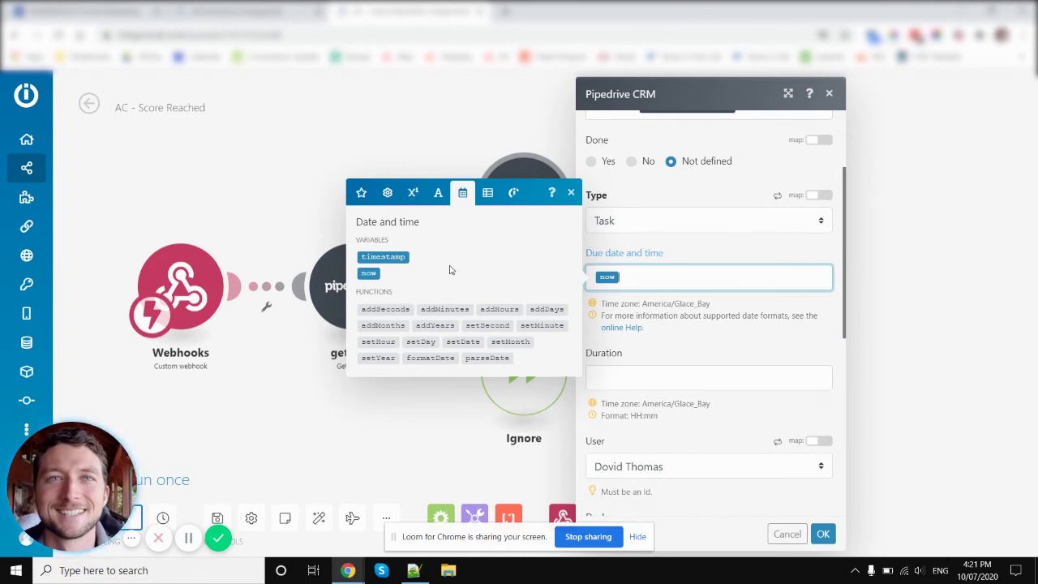
{"action": "left_click", "coordinate": [705, 251]}
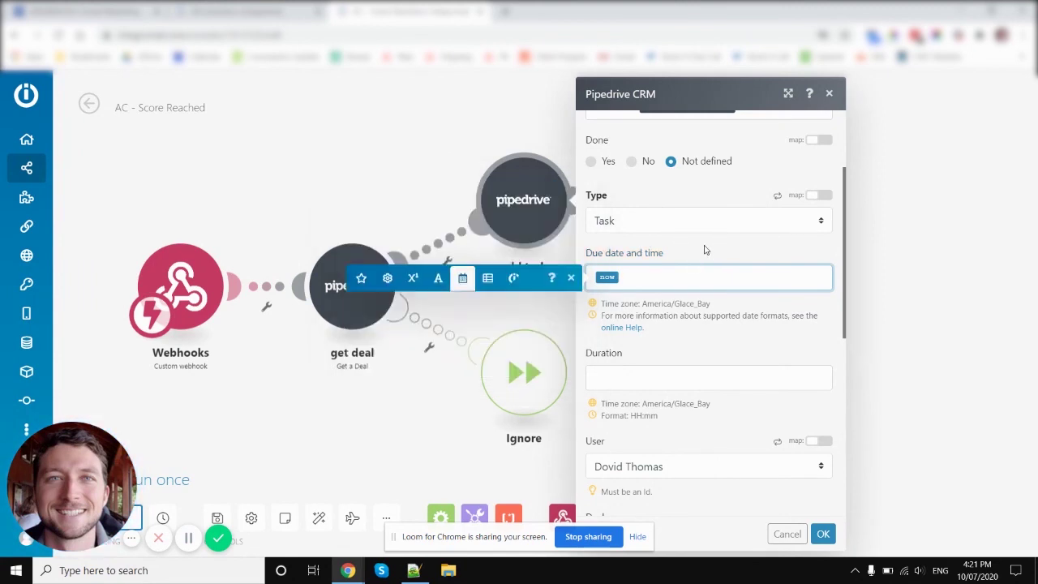
Step: Review the add task module's user, deal and note fields without changes, and return to the Scoring - Pipedrive Tasks automation in ActiveCampaign
{"action": "scroll", "coordinate": [706, 251], "scroll_direction": "down", "scroll_amount": 3}
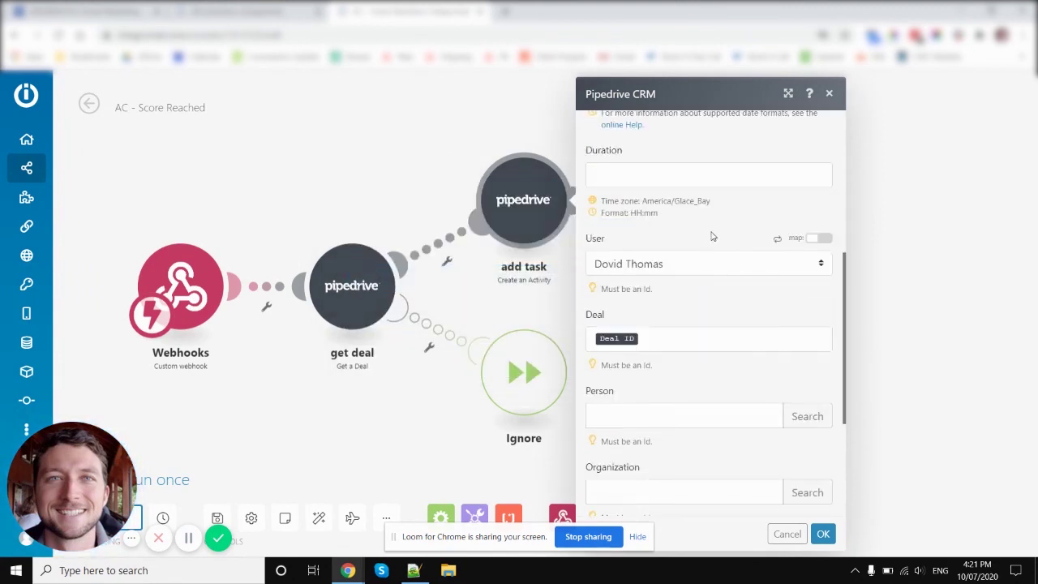
{"action": "scroll", "coordinate": [712, 236], "scroll_direction": "down", "scroll_amount": 3}
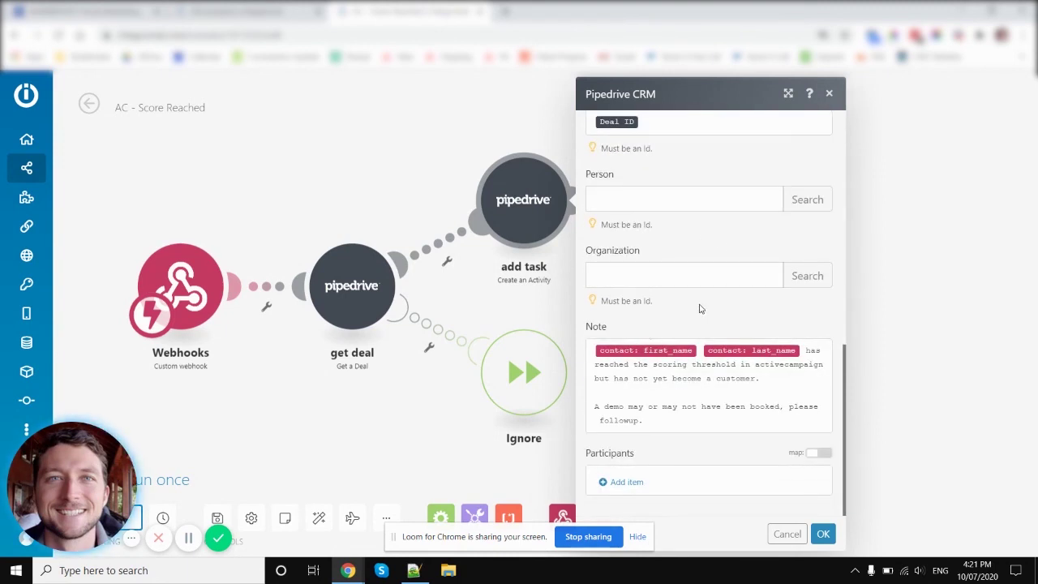
{"action": "left_click", "coordinate": [704, 395]}
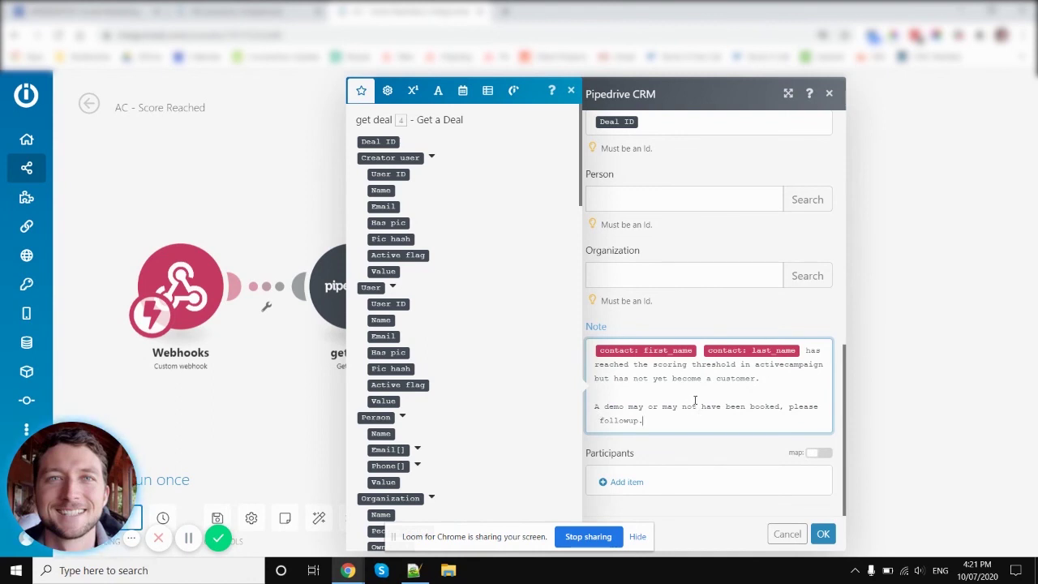
{"action": "scroll", "coordinate": [696, 400], "scroll_direction": "up", "scroll_amount": 8}
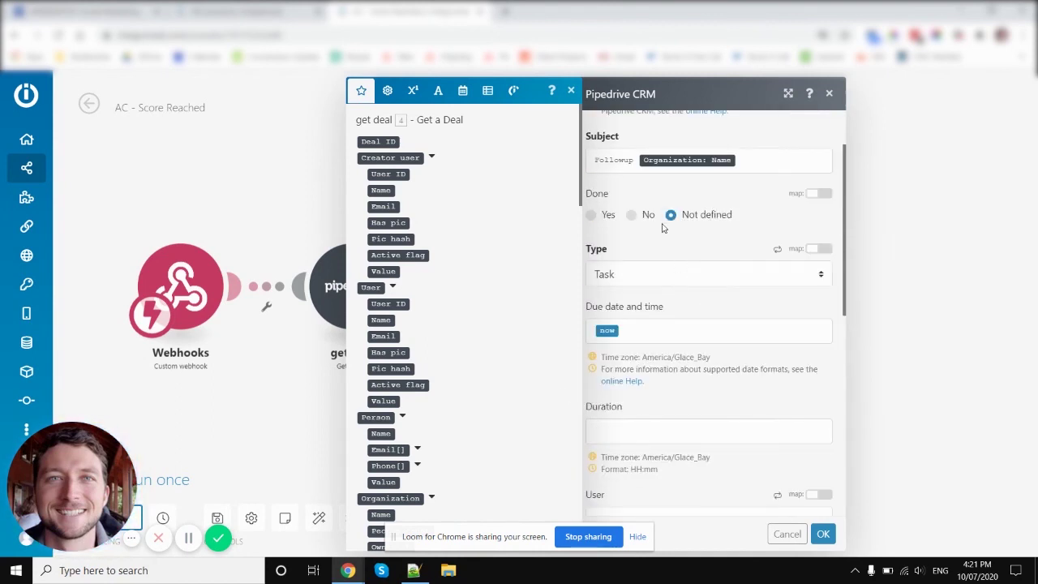
{"action": "left_click", "coordinate": [756, 192]}
{"action": "left_click", "coordinate": [454, 144]}
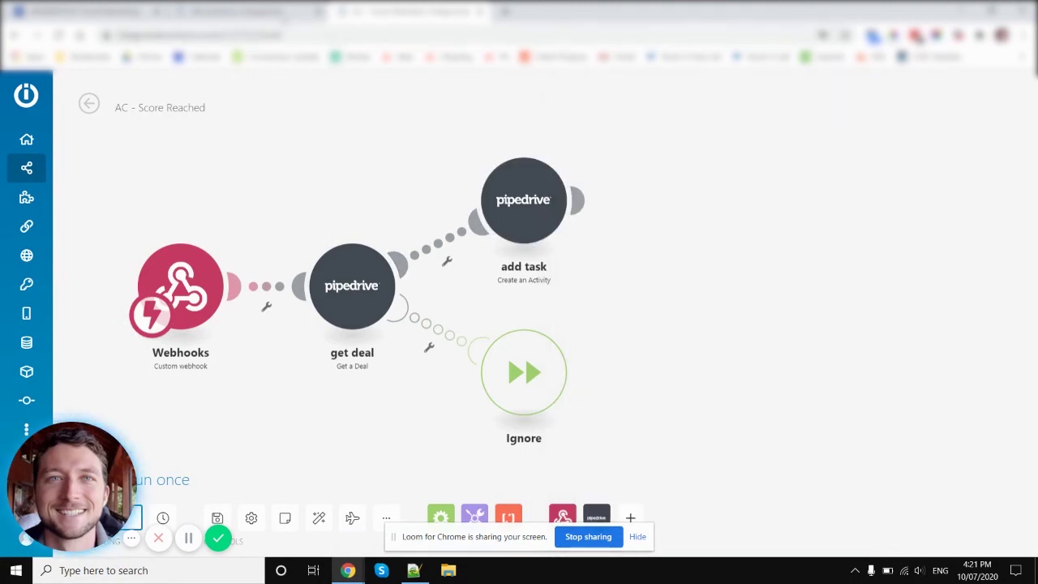
{"action": "left_click", "coordinate": [87, 13]}
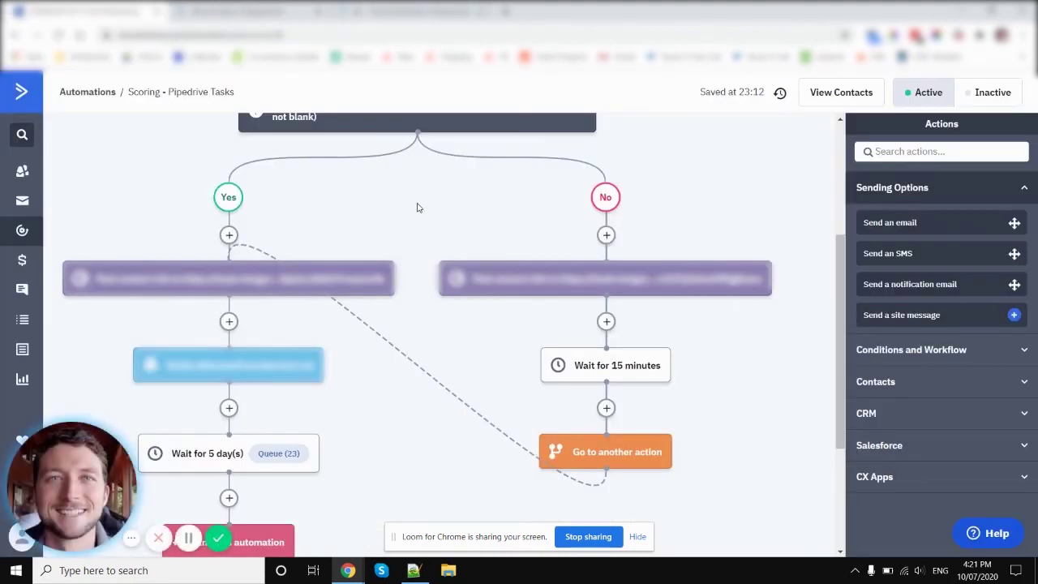